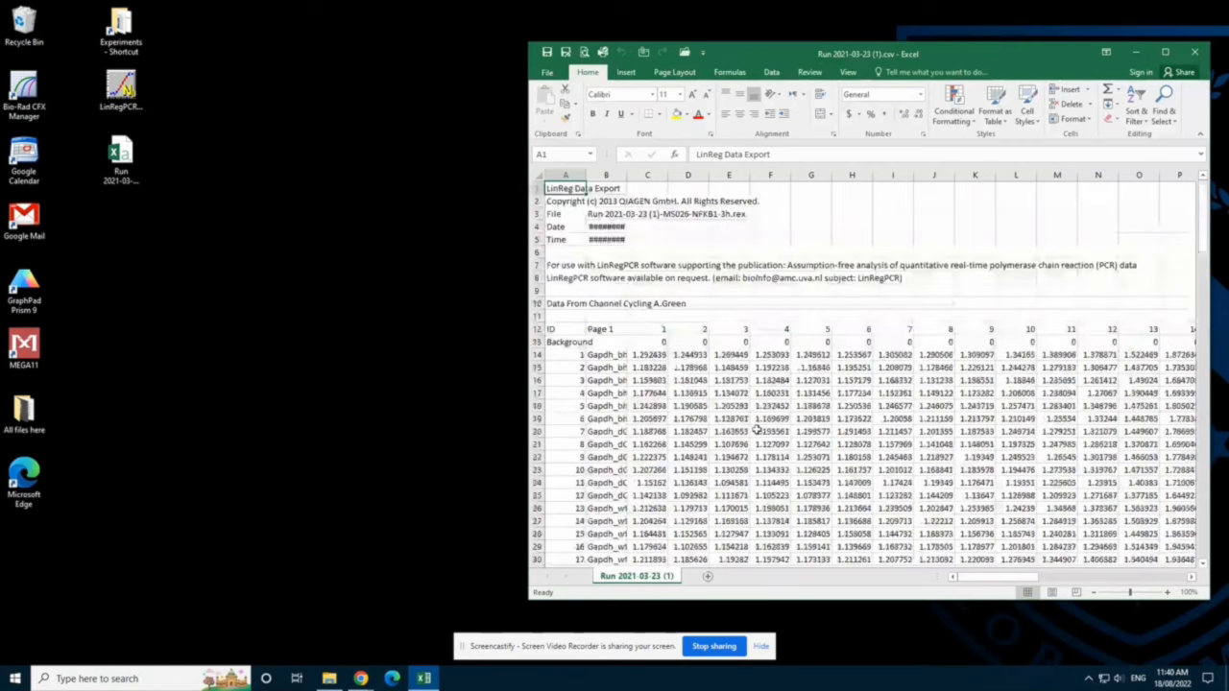
Step: Auto-fit column B to the full sample names and review the exported fluorescence rows
double_click(629, 174)
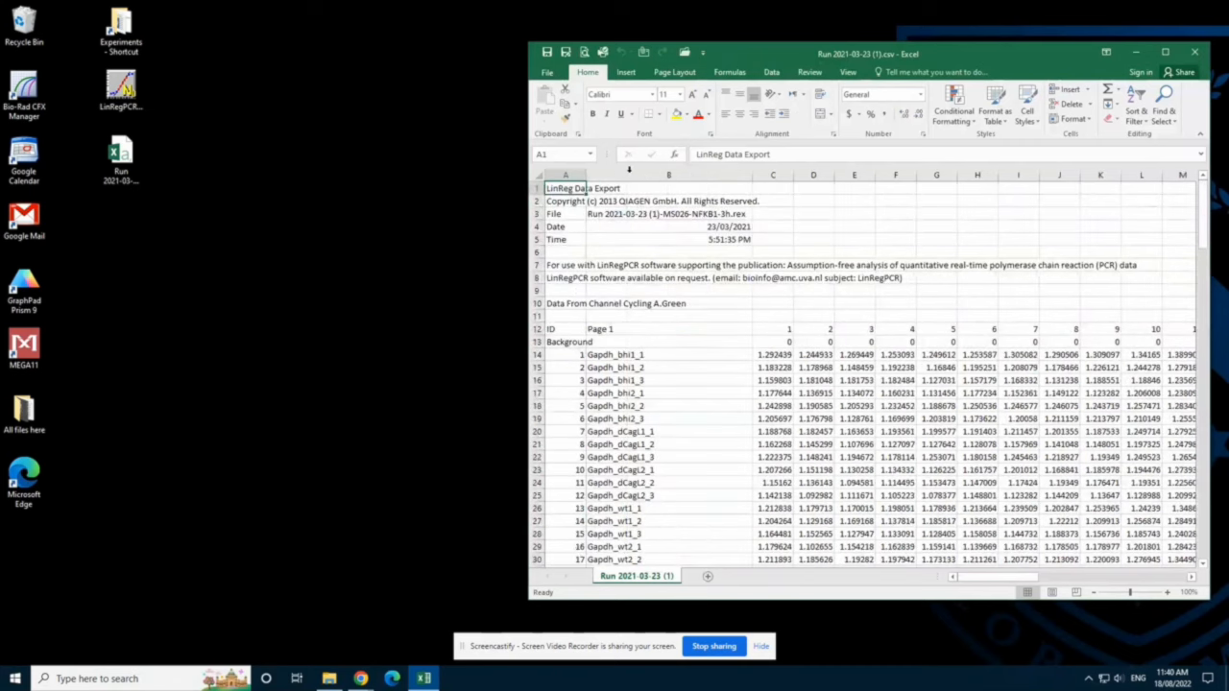
scroll(739, 401, down, 2)
scroll(739, 400, down, 18)
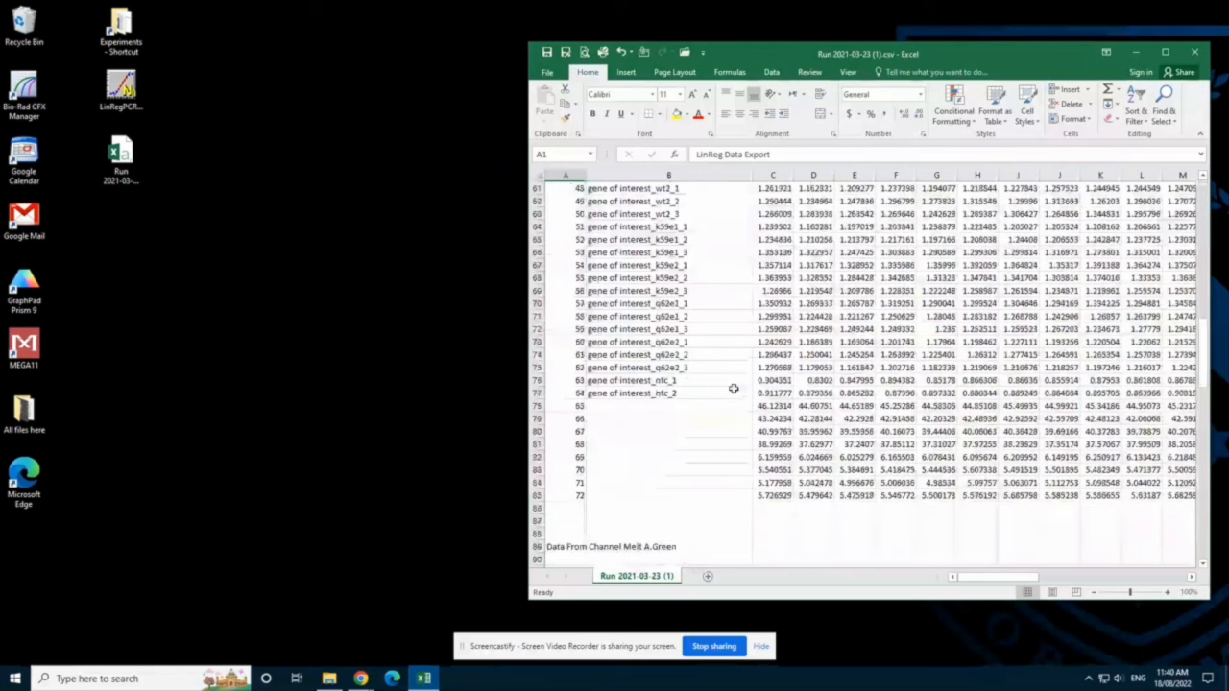
scroll(732, 389, up, 19)
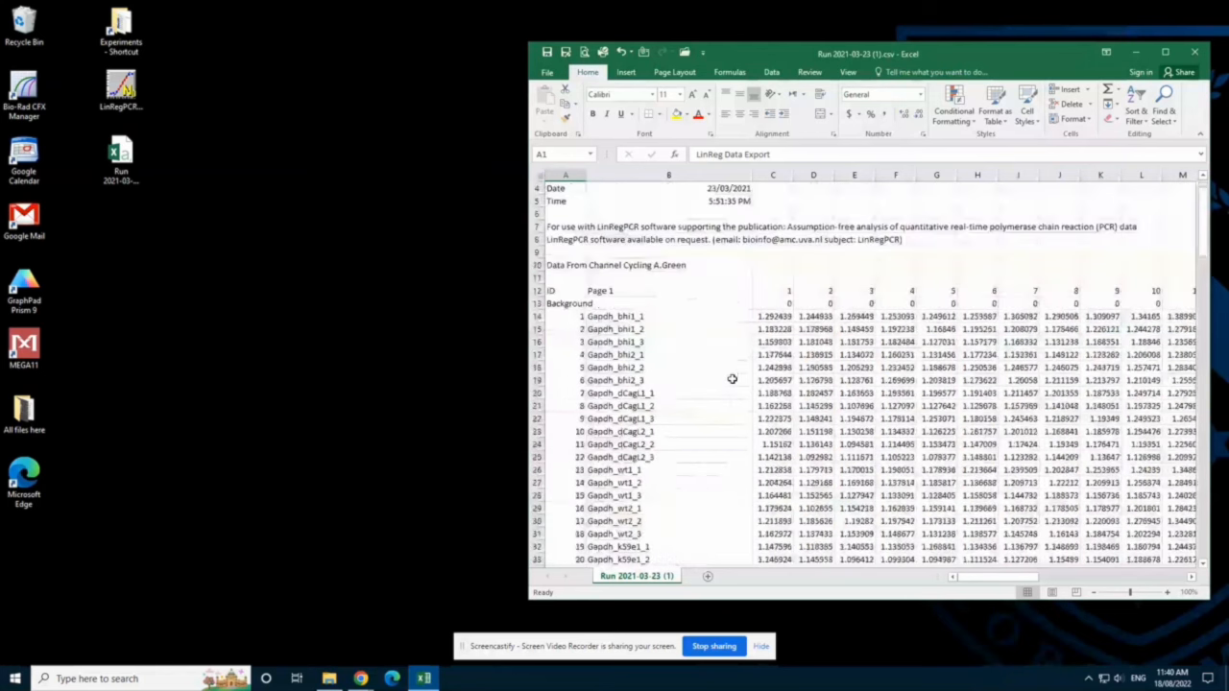
Step: Launch LinRegPCR and place its window beside the Excel workbook
click(125, 92)
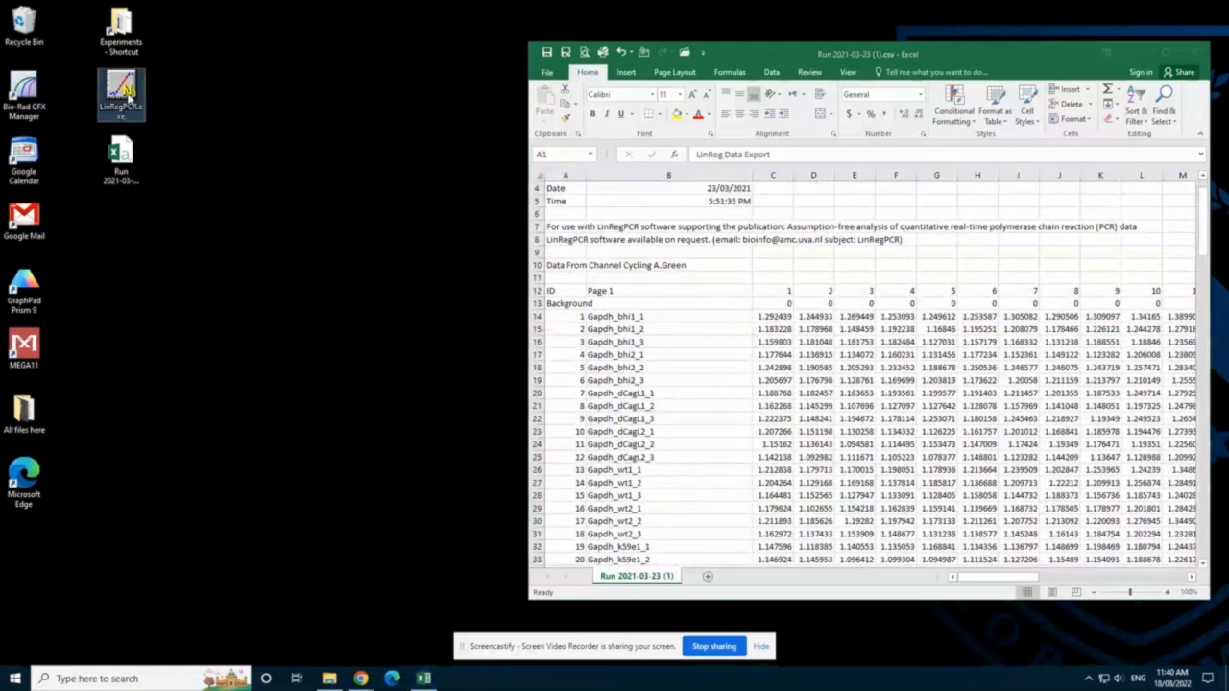
double_click(125, 91)
drag(596, 121, 352, 176)
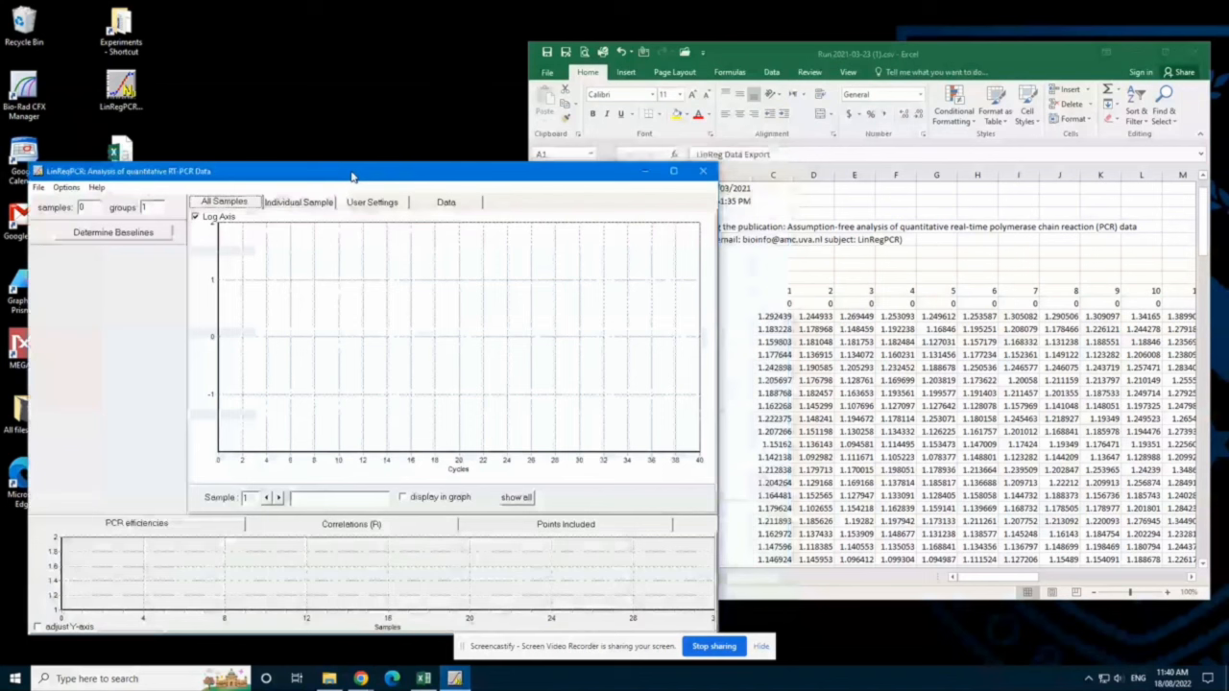
drag(352, 177, 334, 163)
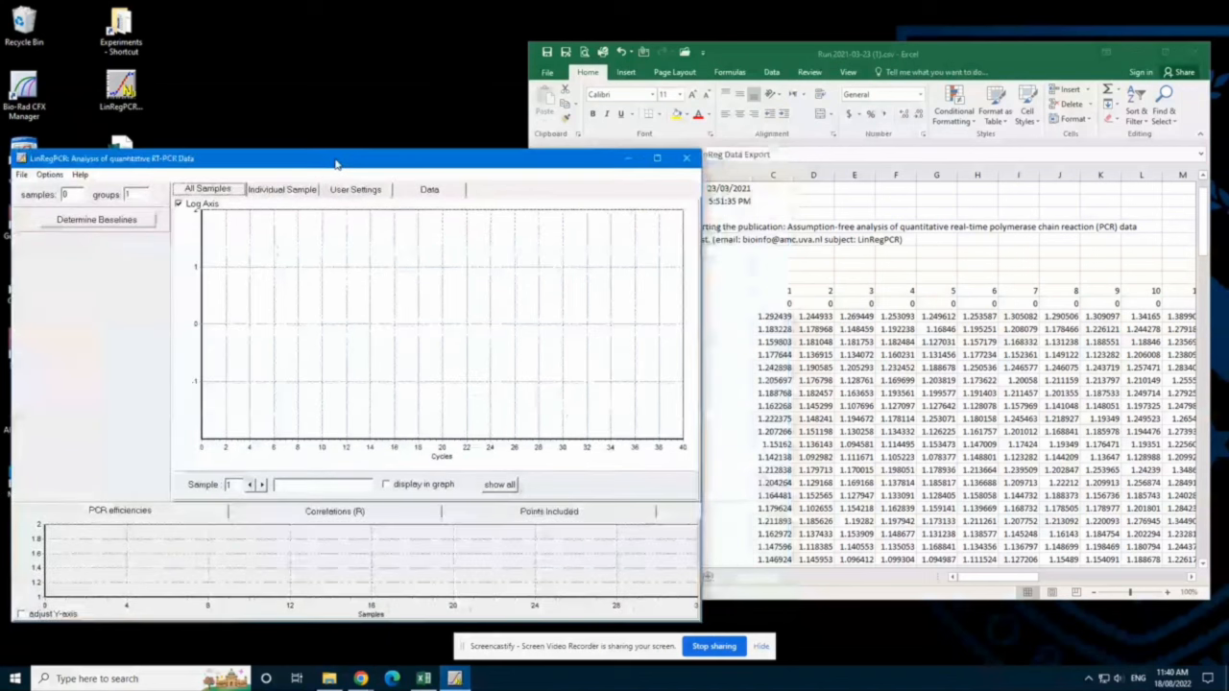
Step: Read the Run 2021-03-23 (1) sheet from Excel in Rotor-Gene format with 2 leading columns, columns B through AP, rows 13 through 77
click(21, 175)
click(46, 191)
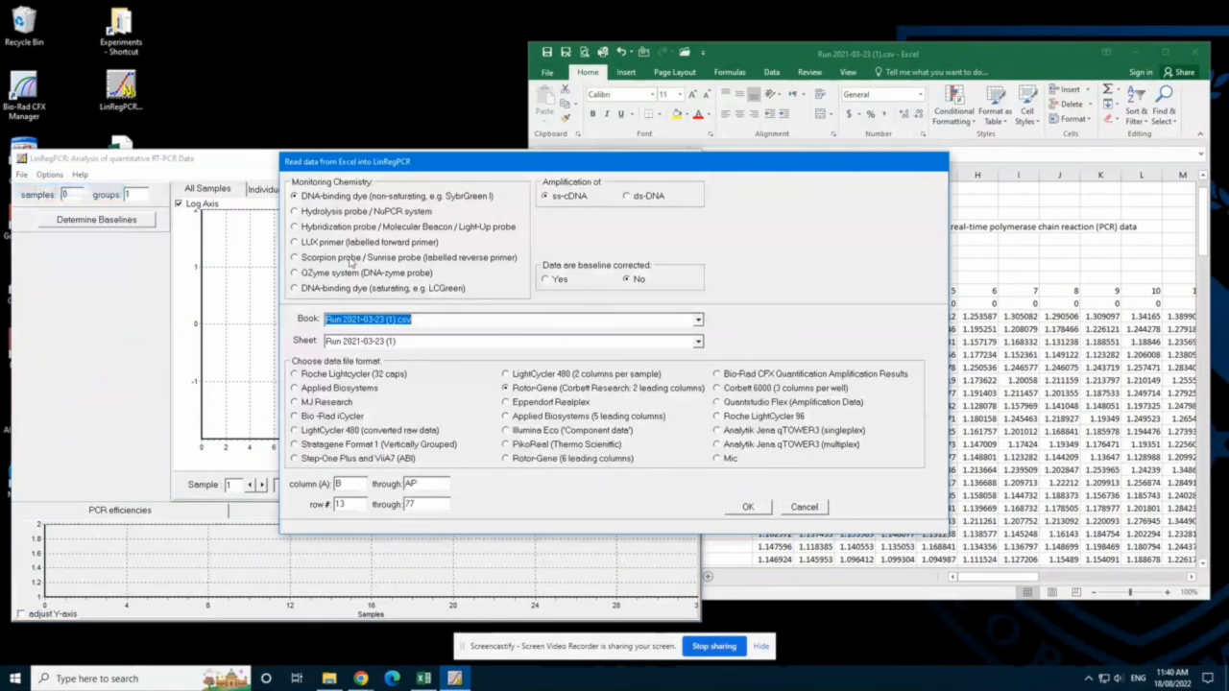
click(612, 398)
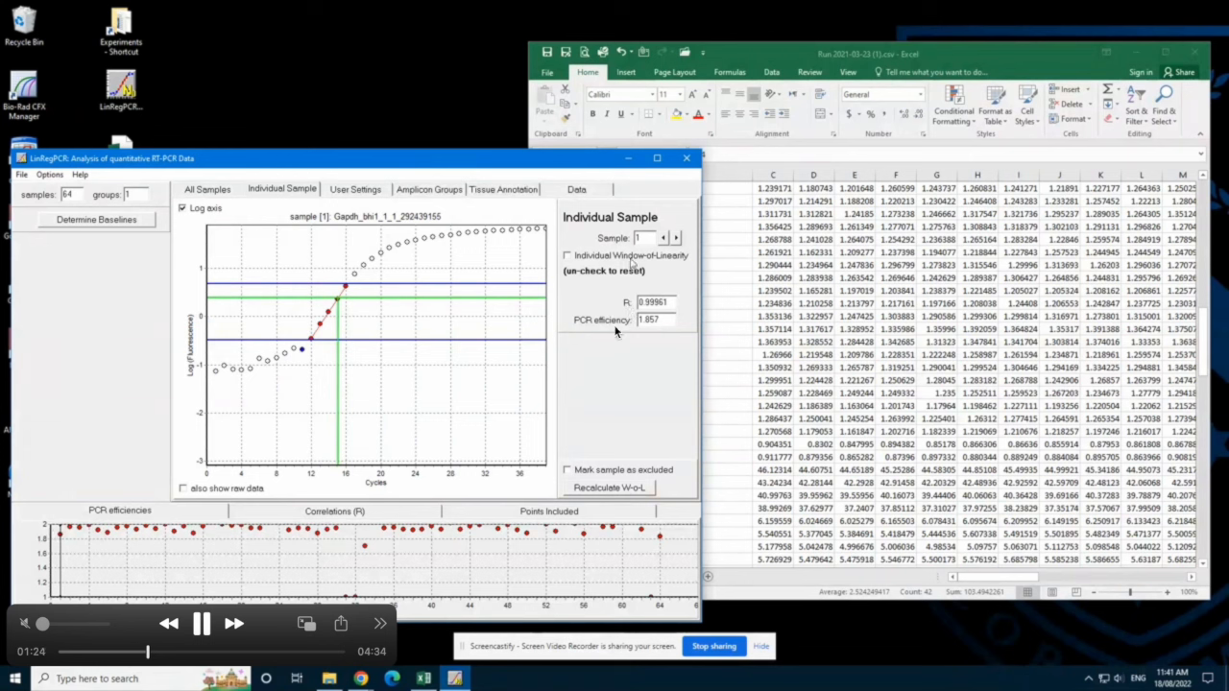
Step: Step through the individual samples to examine their amplification curves, correlation and PCR efficiency
key(space)
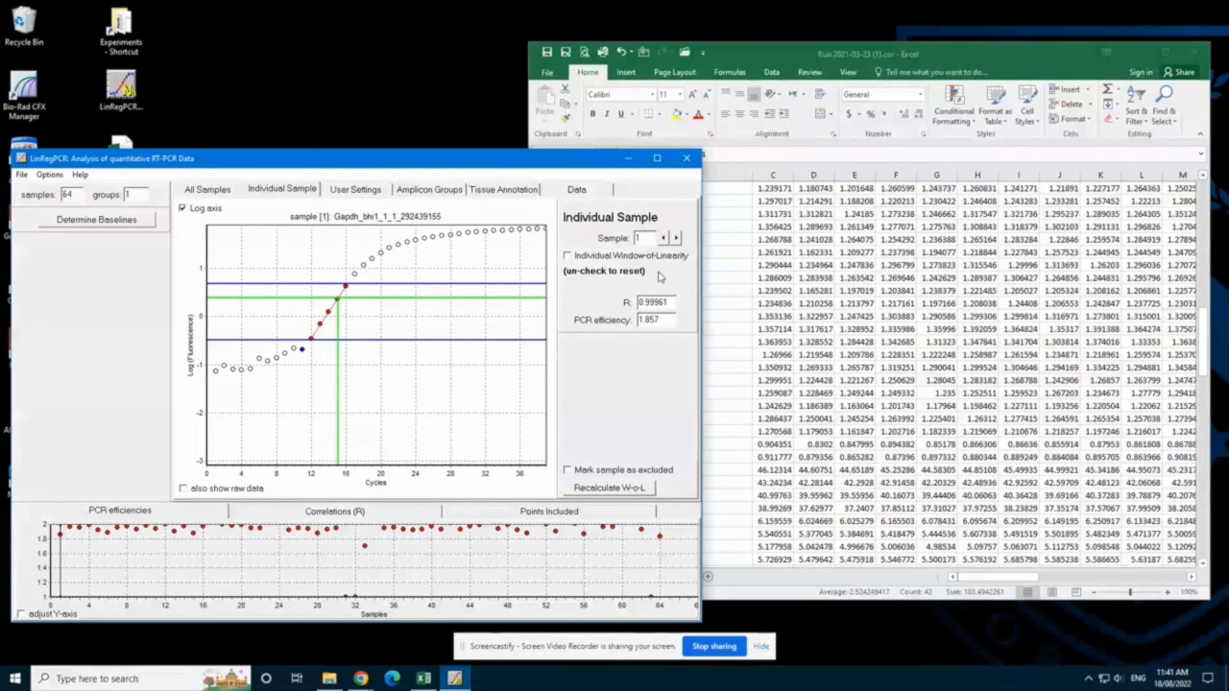
mouse_move(563, 384)
click(676, 238)
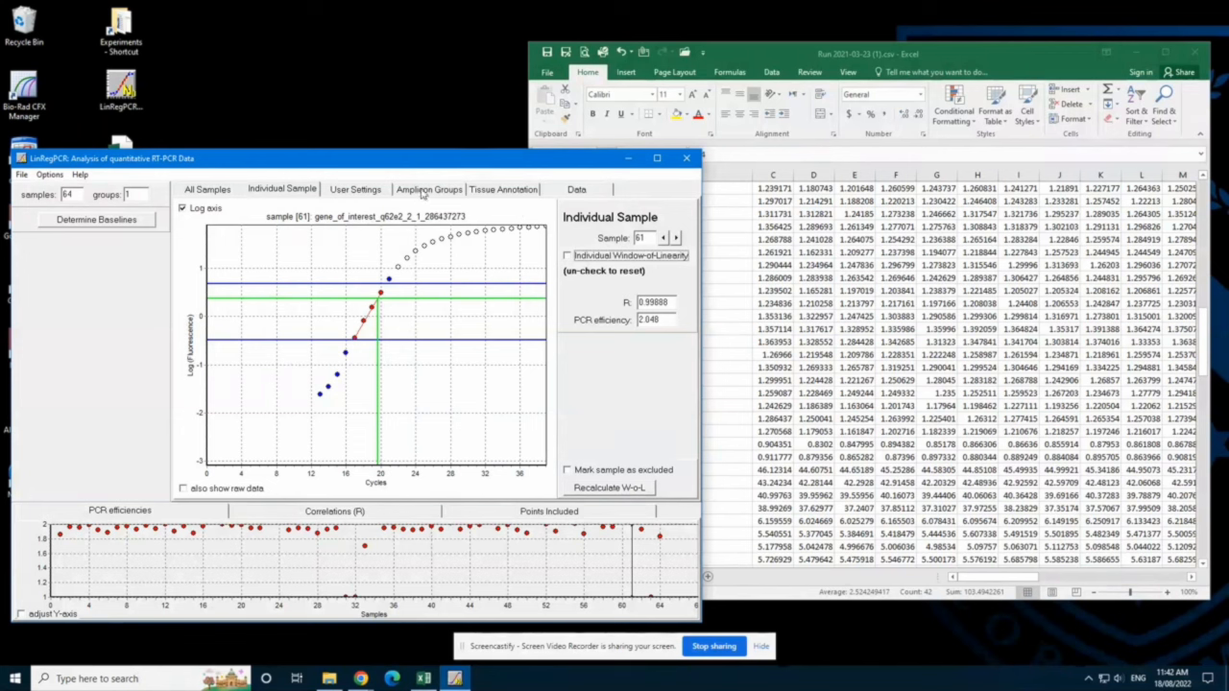
key(space)
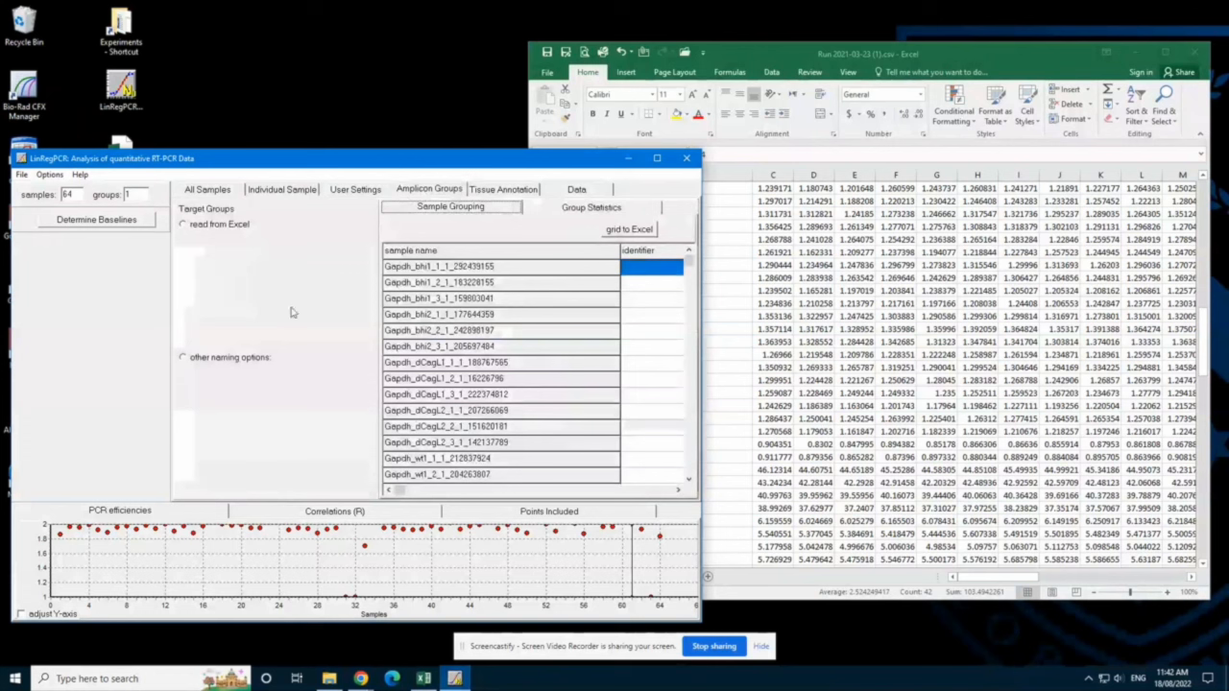
Step: Base the amplicon groups on the 1st part of the sample name from the front, with an underscore separator, and extract the amplicons
click(184, 357)
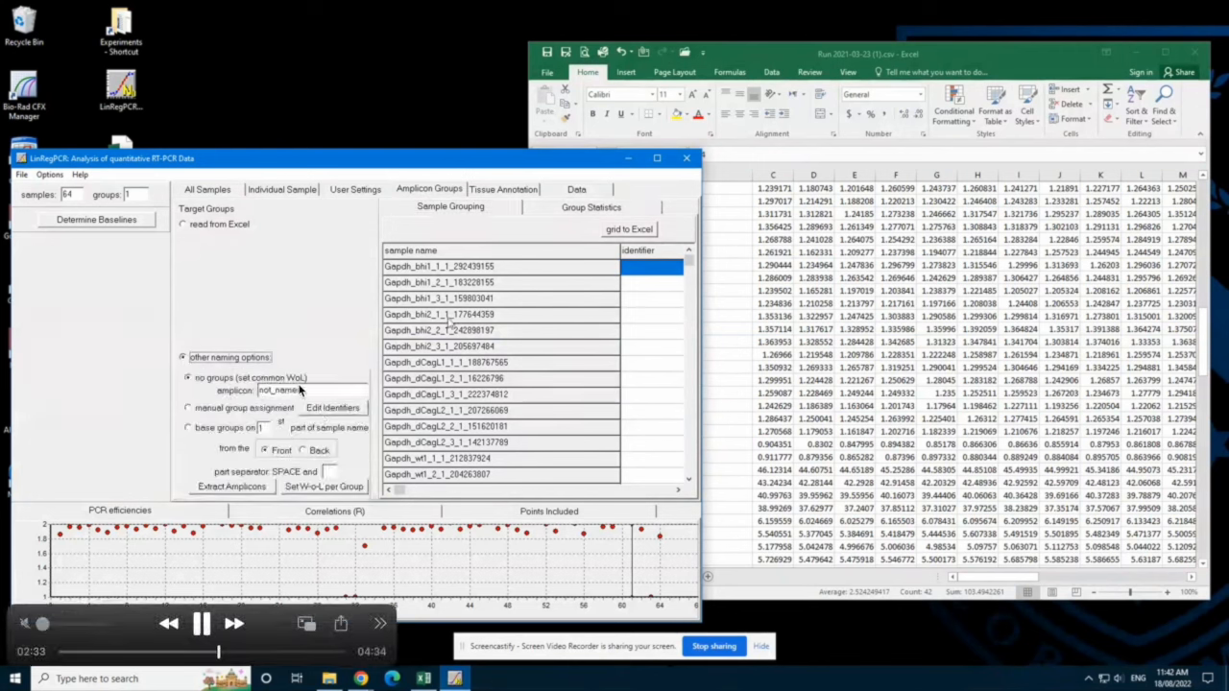
key(space)
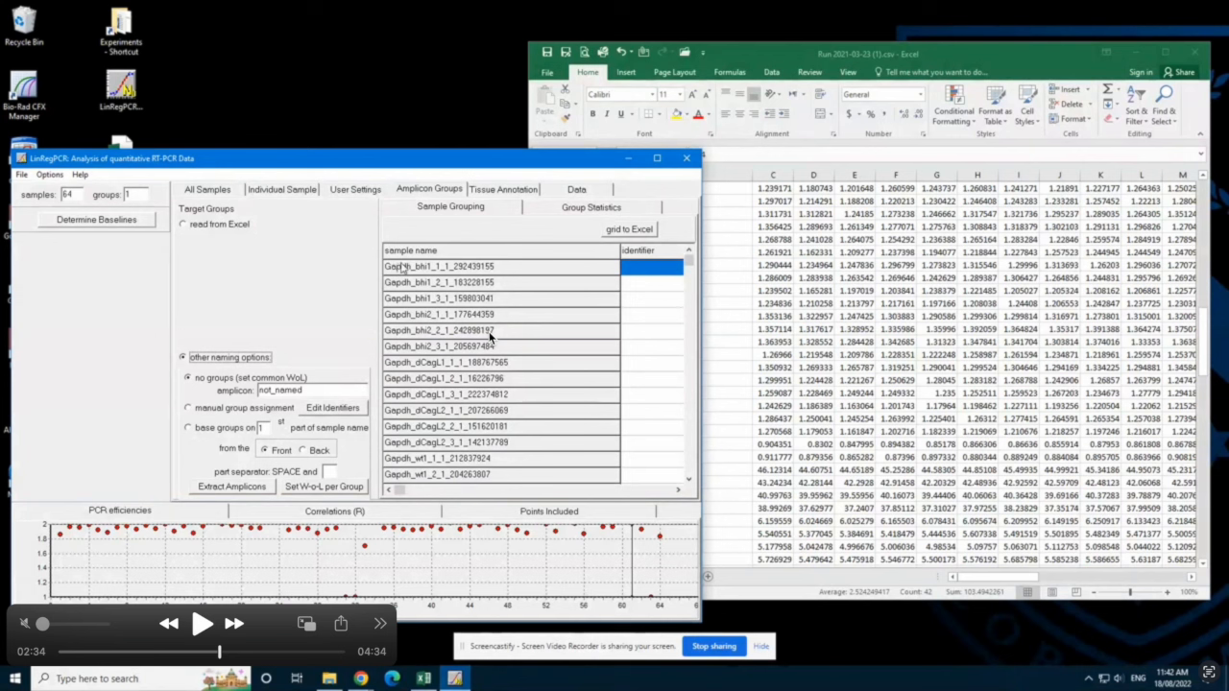
key(space)
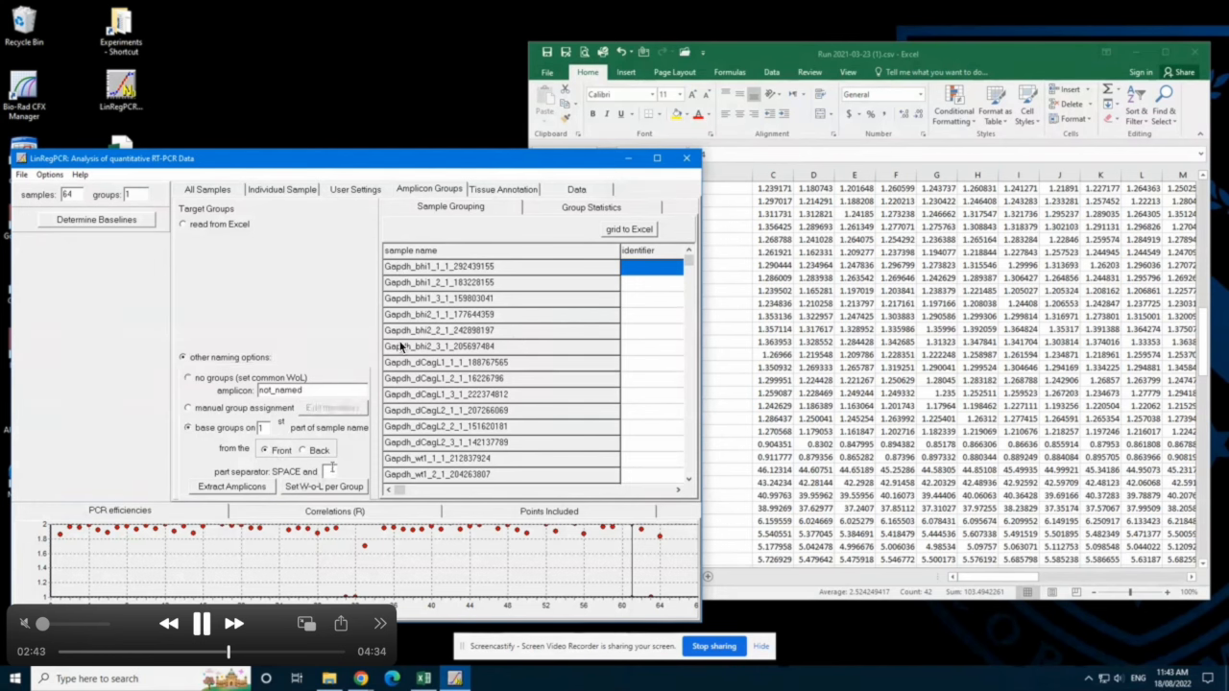
key(space)
click(230, 486)
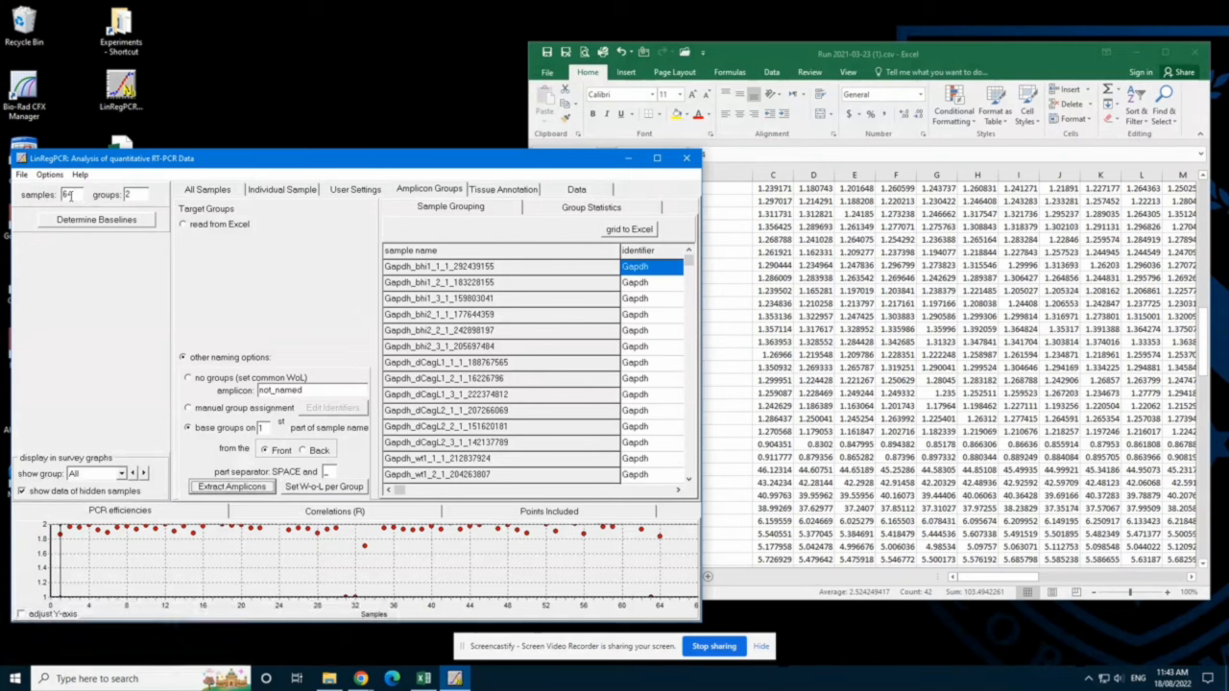
Step: Save the results to the Run 2021-03-23 (1).csv workbook as Compact + Complete output placed as last sheet, and close LinRegPCR
click(23, 179)
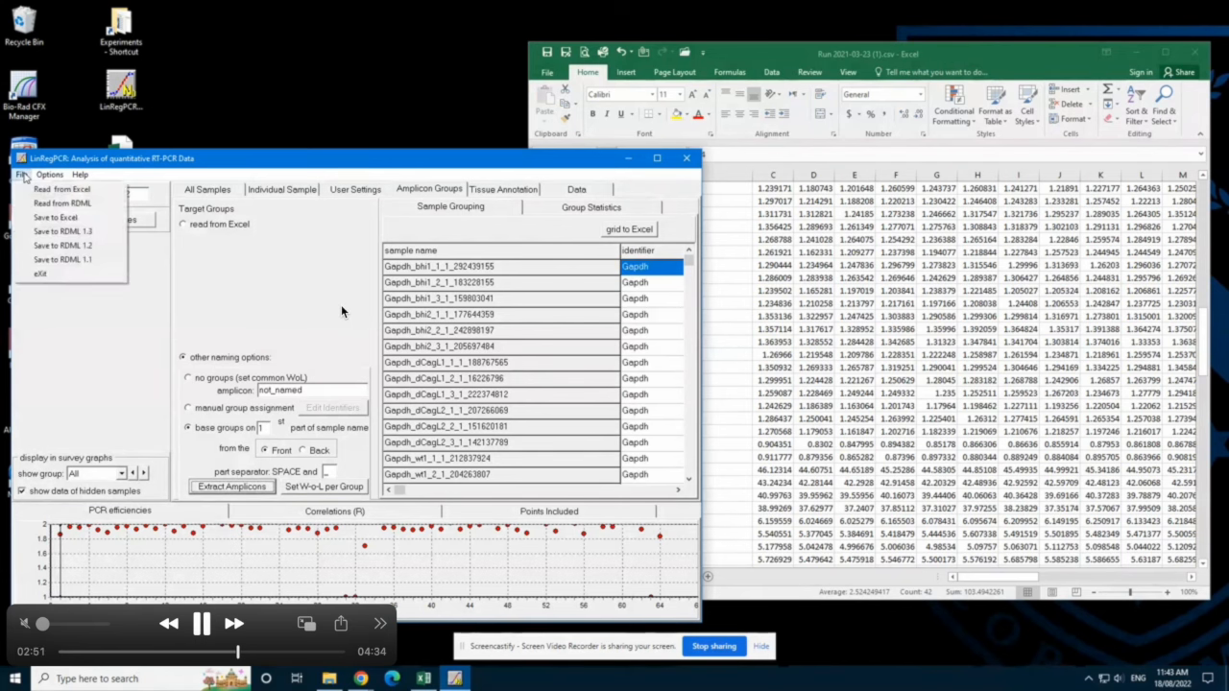
click(52, 220)
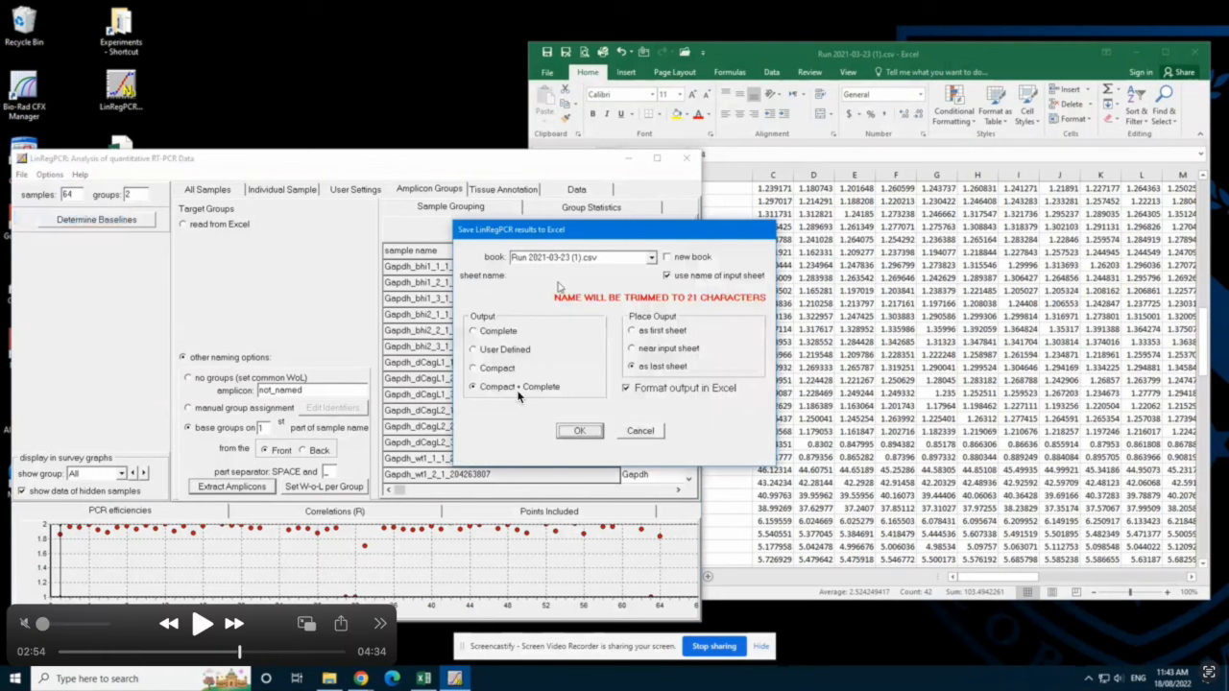
key(space)
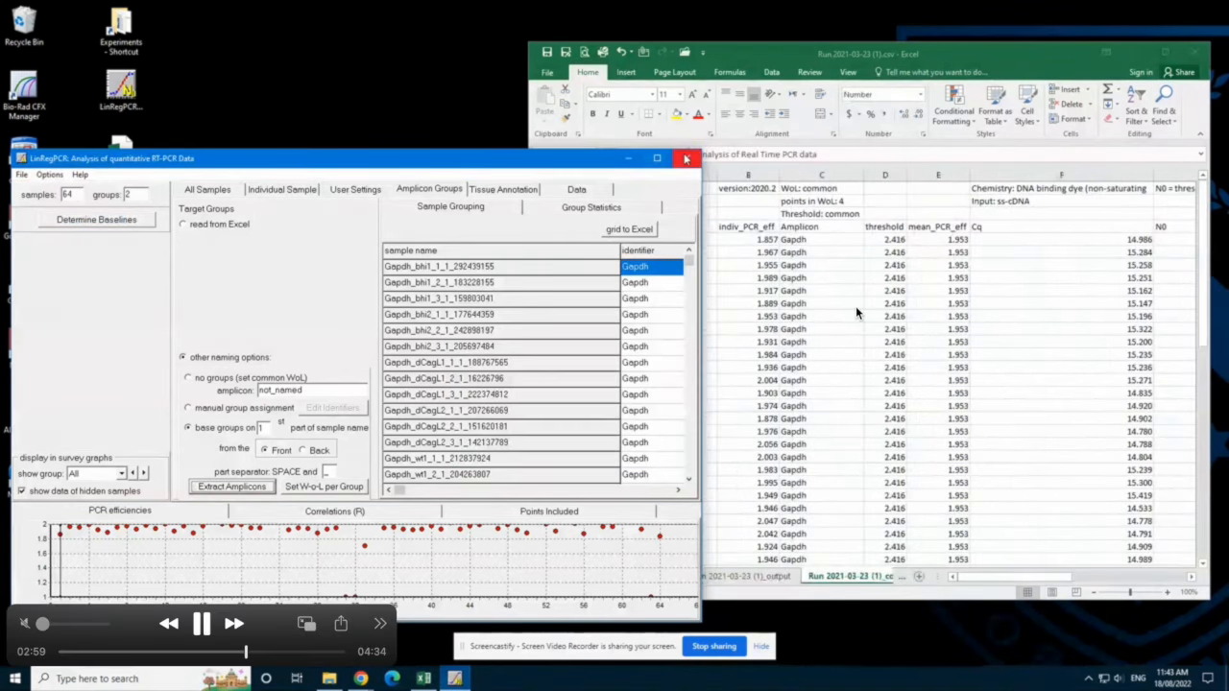
key(space)
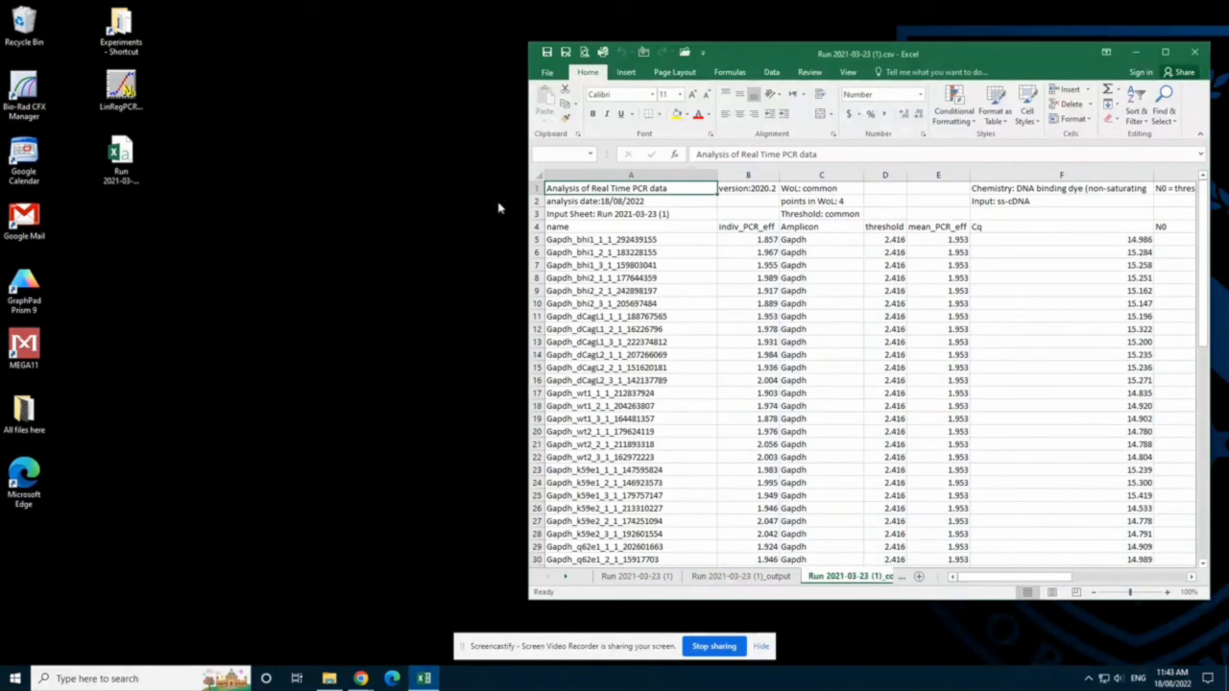
Step: Widen the Excel window and examine the compact results sheet for both the Gapdh and gene of interest samples
drag(528, 196, 257, 201)
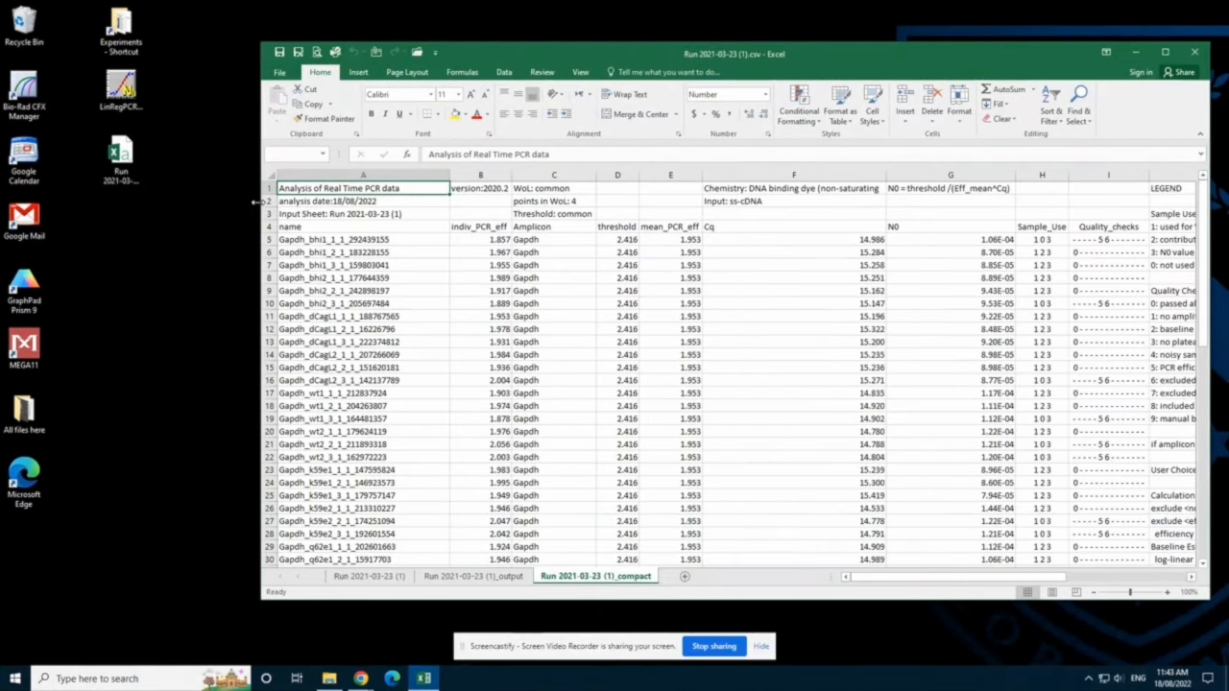
scroll(561, 322, down, 3)
scroll(561, 323, up, 3)
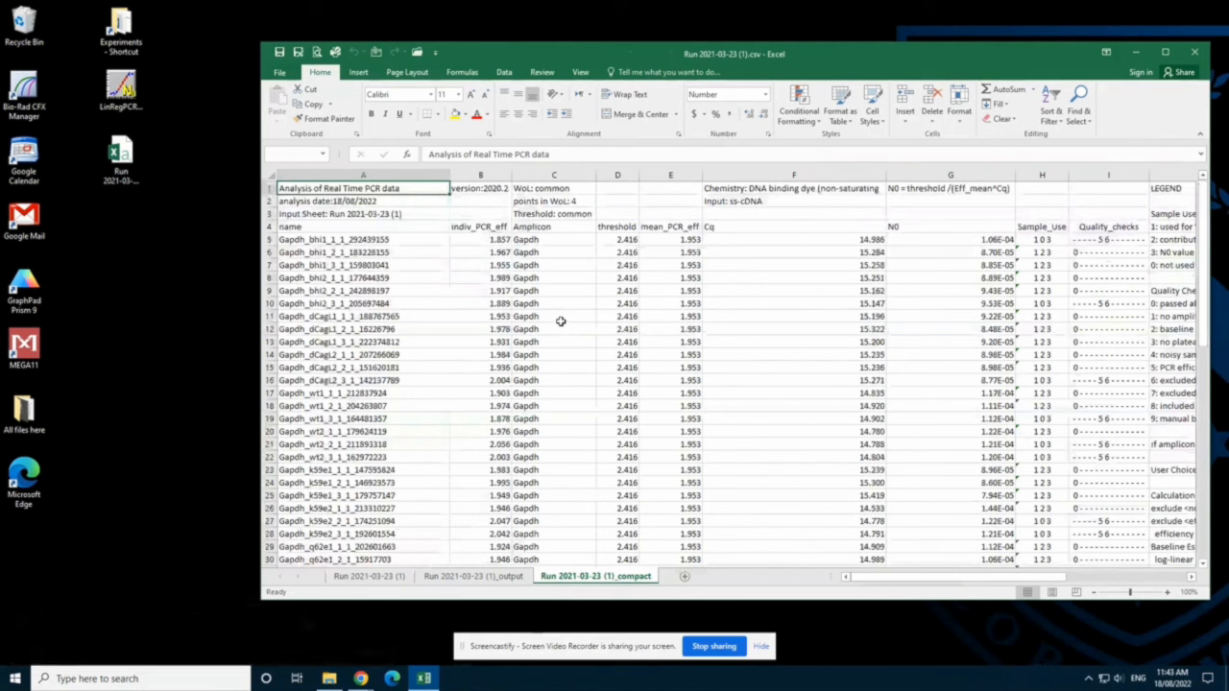
scroll(561, 322, down, 4)
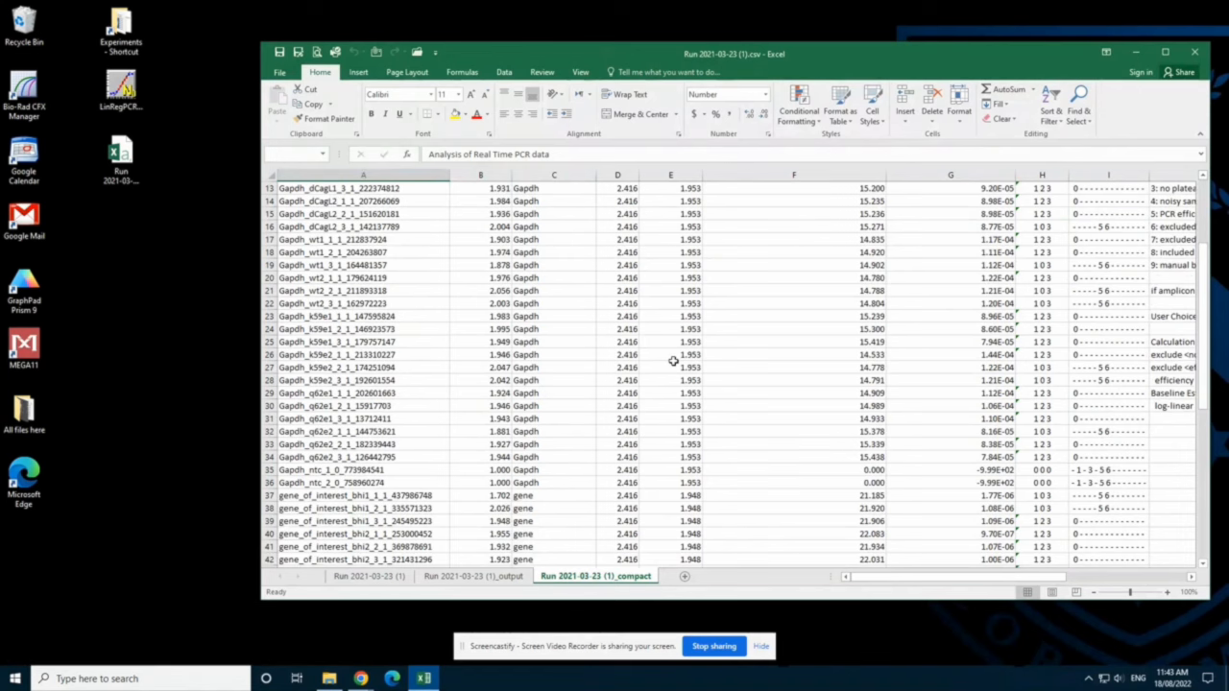
scroll(909, 555, up, 4)
Step: Start saving a copy of the workbook to the Desktop and show the available file types
click(280, 72)
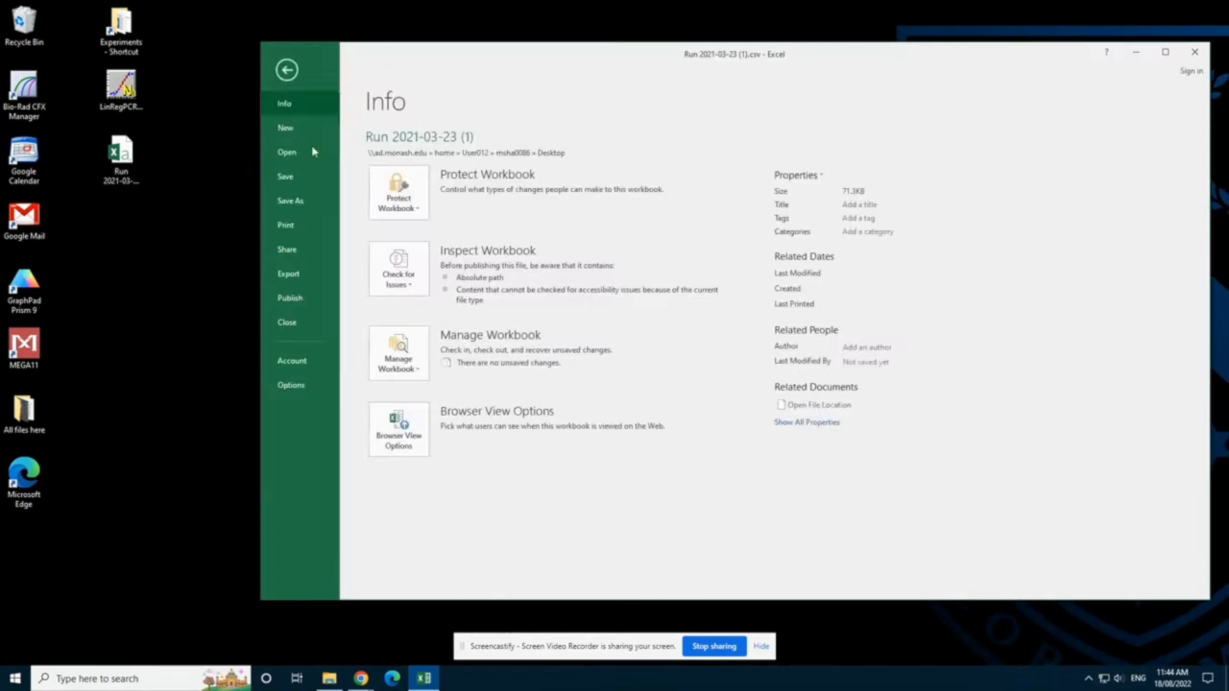
click(291, 201)
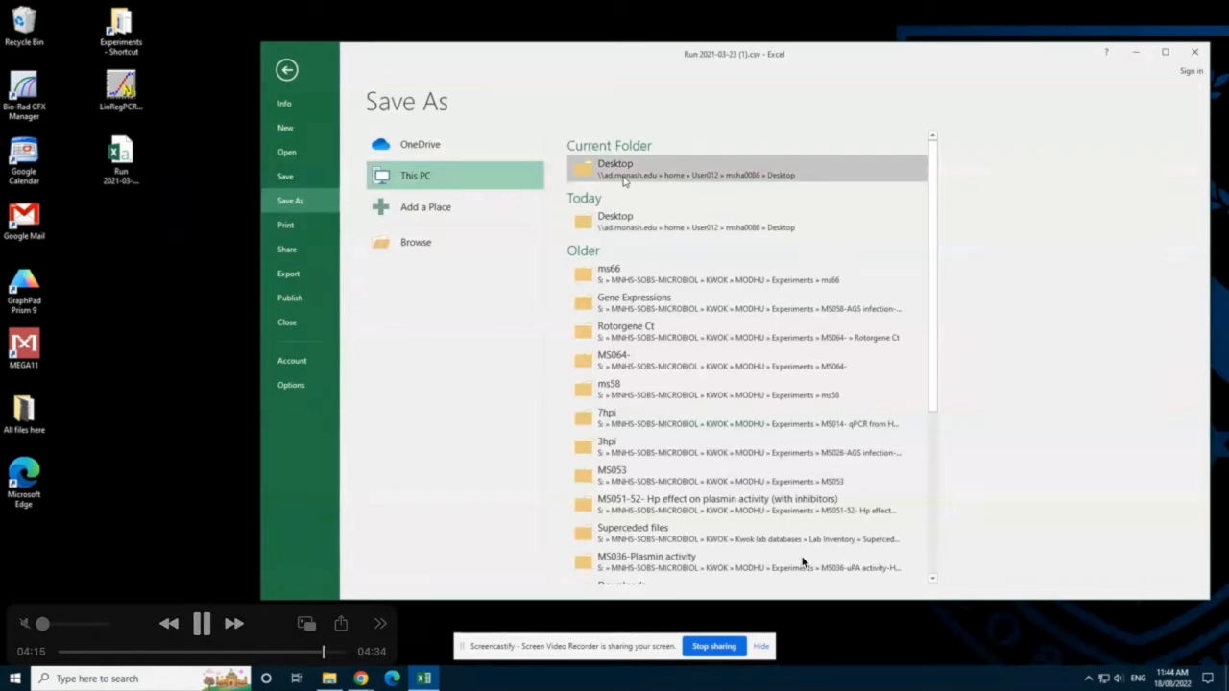
click(615, 169)
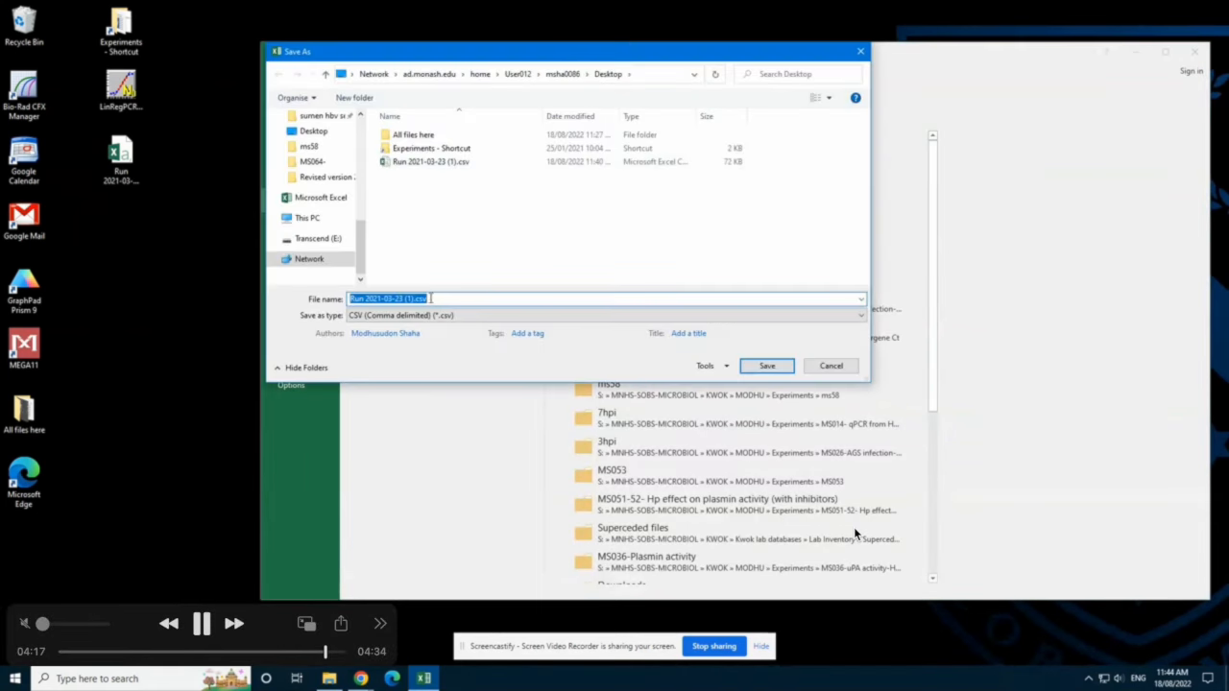
click(431, 315)
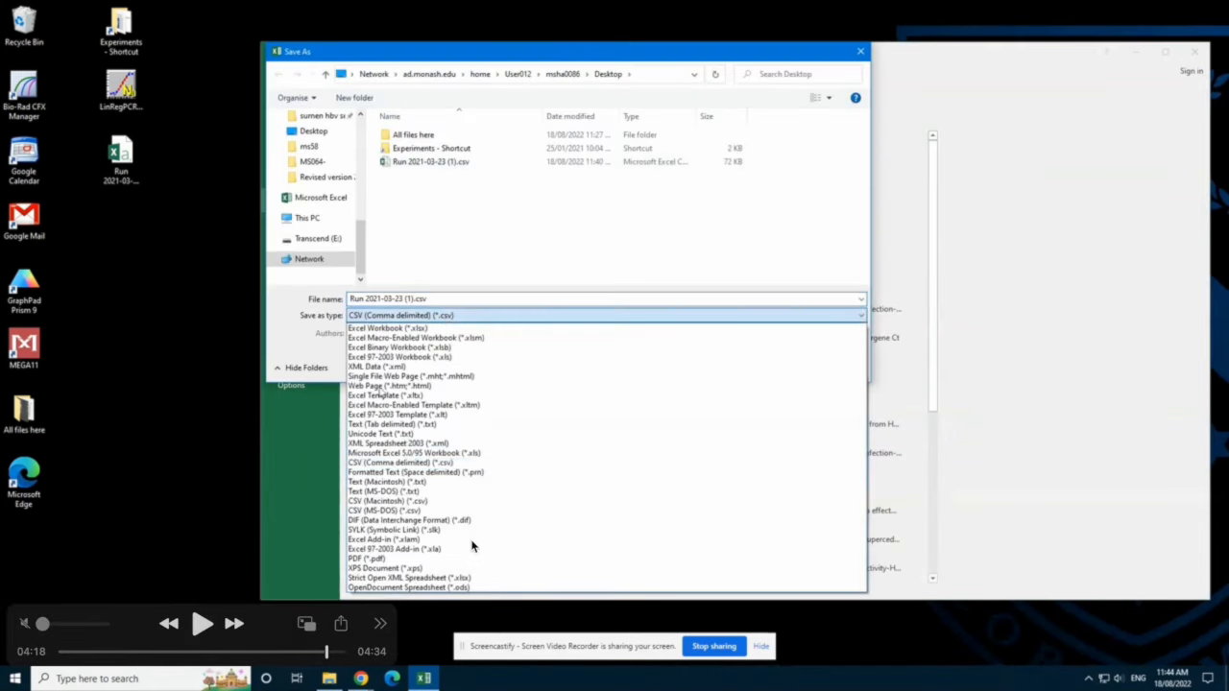